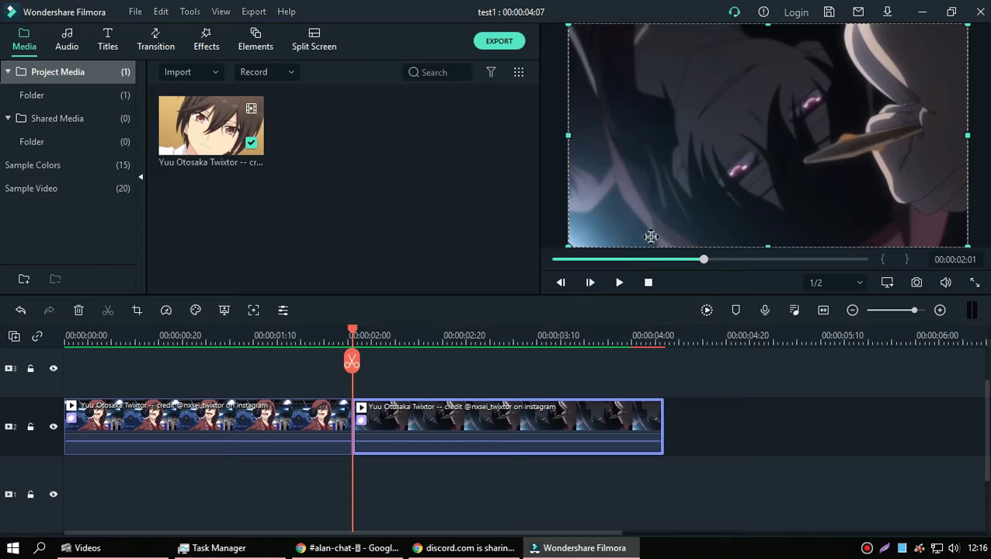
Play back the edited sequence to check the transition between the two clips.
left_click(649, 283)
key("space")
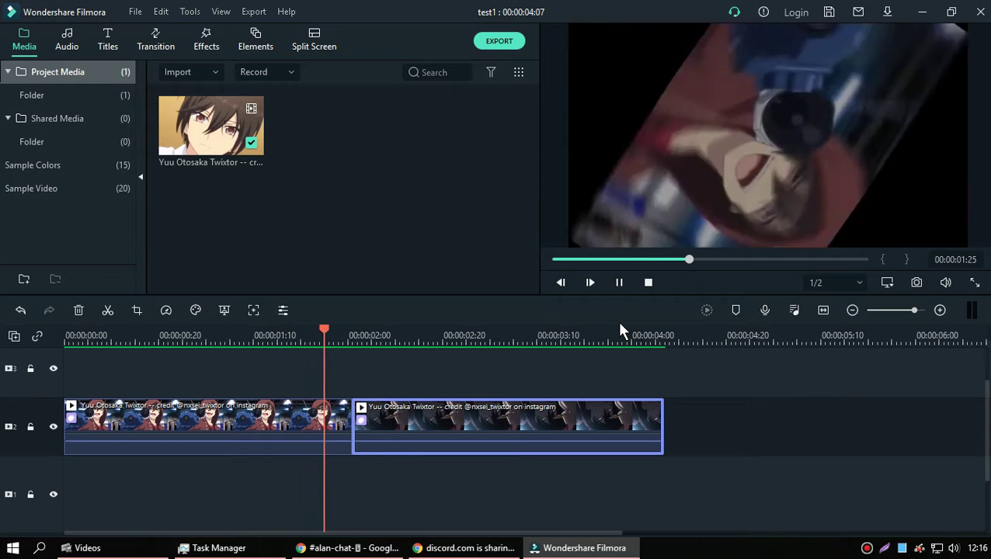
key("space")
key("space")
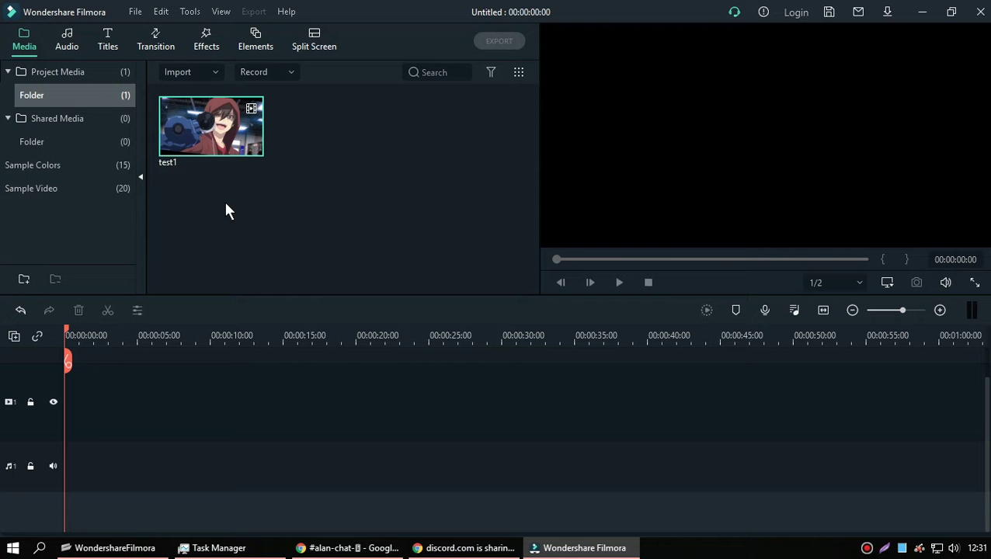
Place the test1 clip at the start of the first video track and render the timeline preview.
left_click_drag(211, 126, 86, 396)
left_click(365, 305)
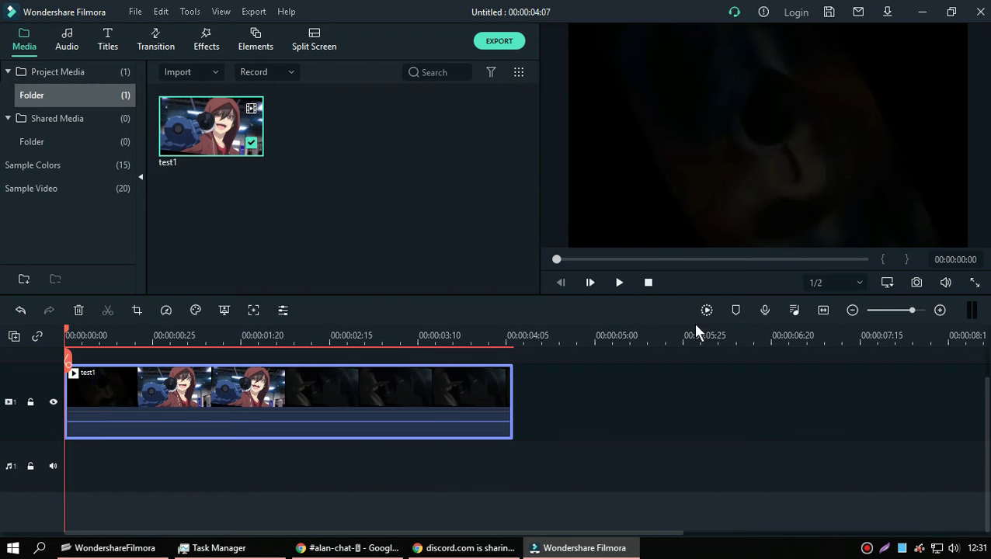
key("Return")
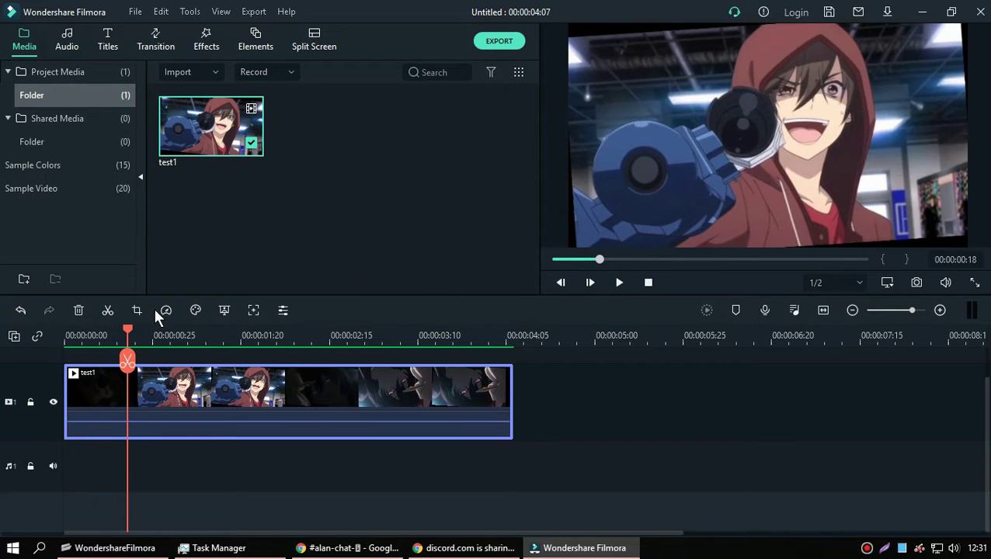
Split the test1 clip at 00:00:00:25 and delete the part before the cut.
left_click_drag(130, 336, 152, 368)
left_click(153, 361)
left_click(102, 396)
key("Delete")
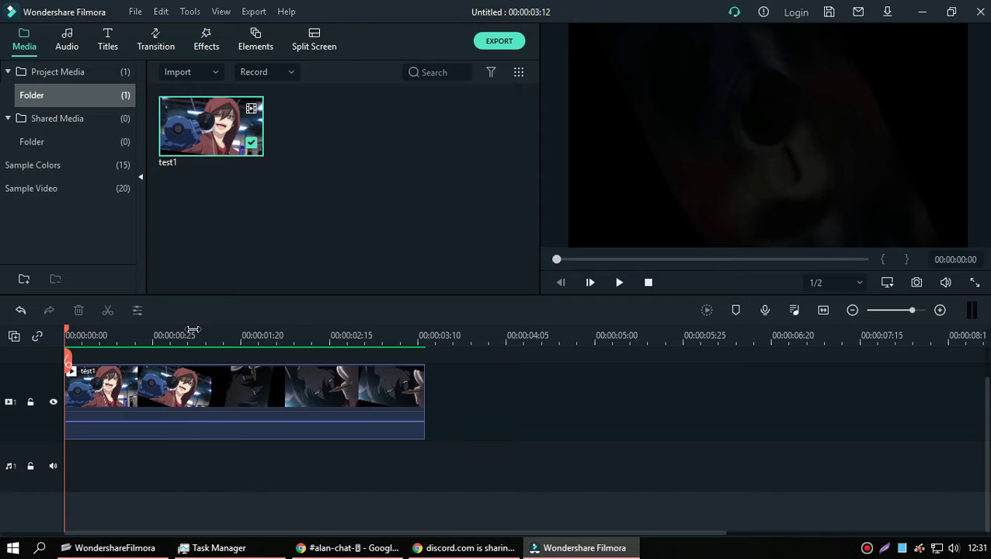
Split the remaining test1 clip at 00:00:00:25.
left_click(145, 334)
left_click(135, 334)
left_click_drag(129, 332, 152, 351)
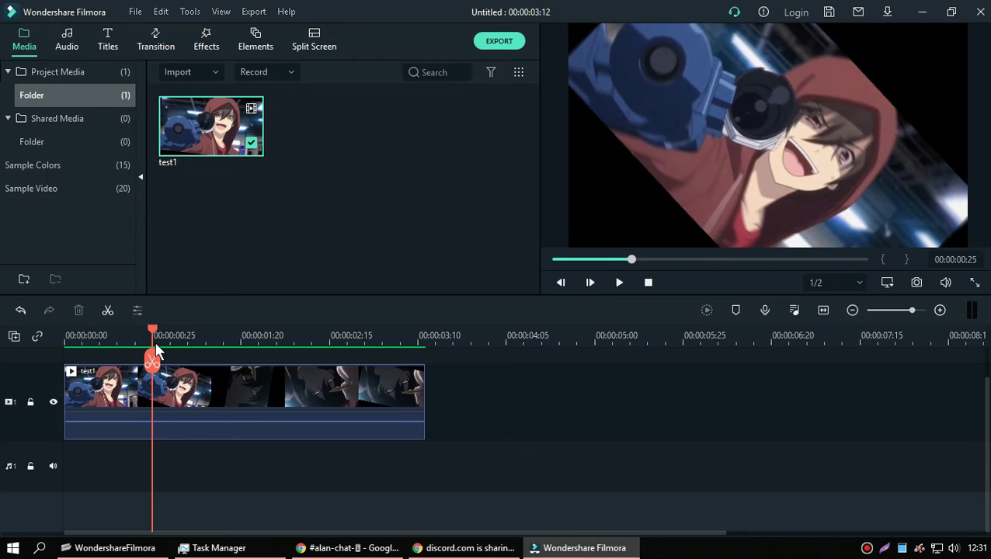
left_click(183, 414)
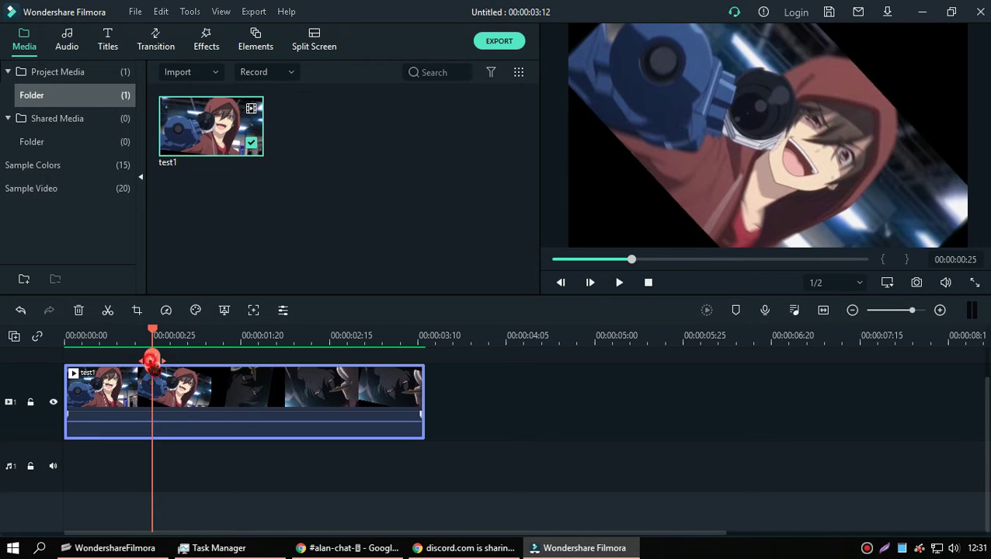
left_click(153, 362)
Split the second clip at 00:00:01:10 and delete its section from 00:00:00:25 up to the cut.
left_click_drag(206, 342, 153, 377)
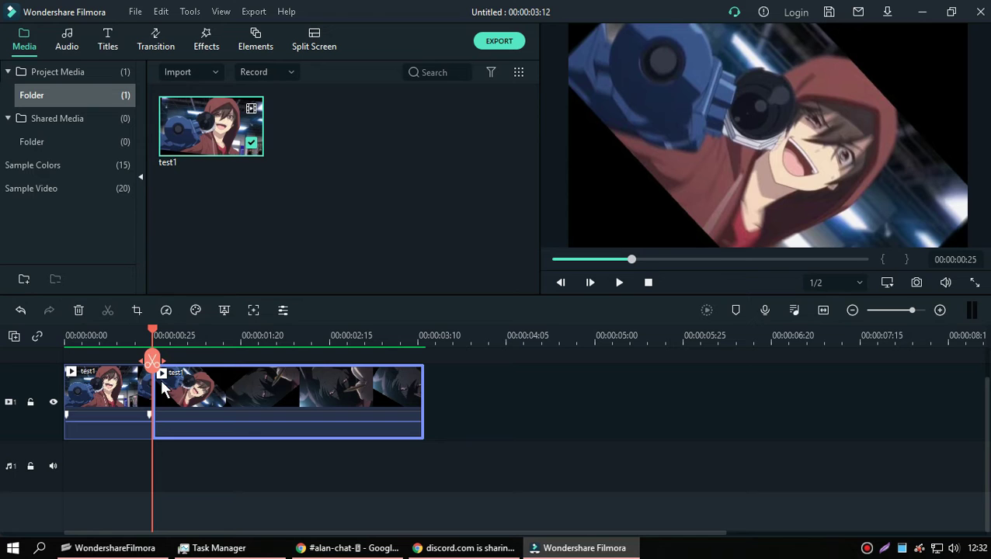
left_click_drag(166, 380, 207, 398)
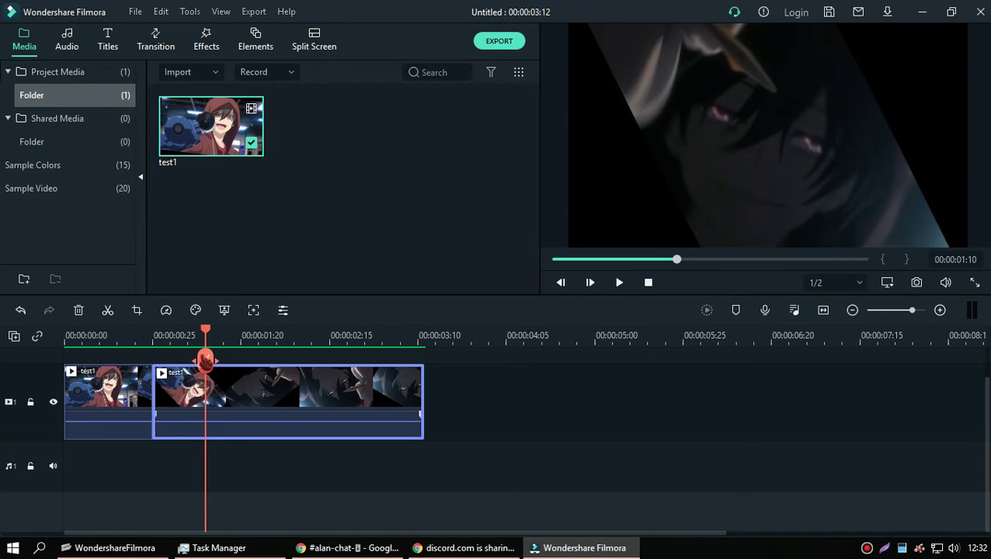
left_click(205, 362)
left_click(181, 390)
key("Delete")
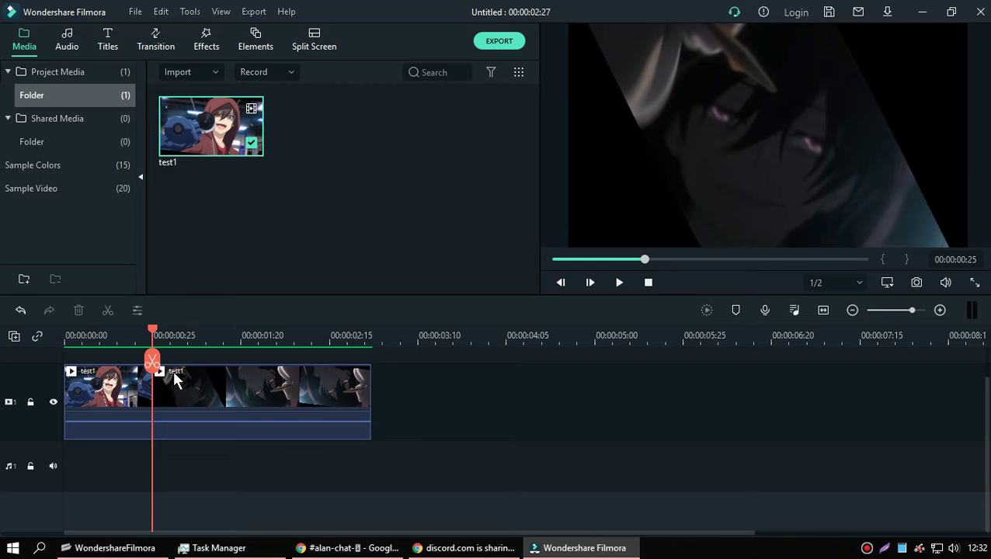
Play back the join between the two remaining test1 clips.
left_click(125, 334)
key("space")
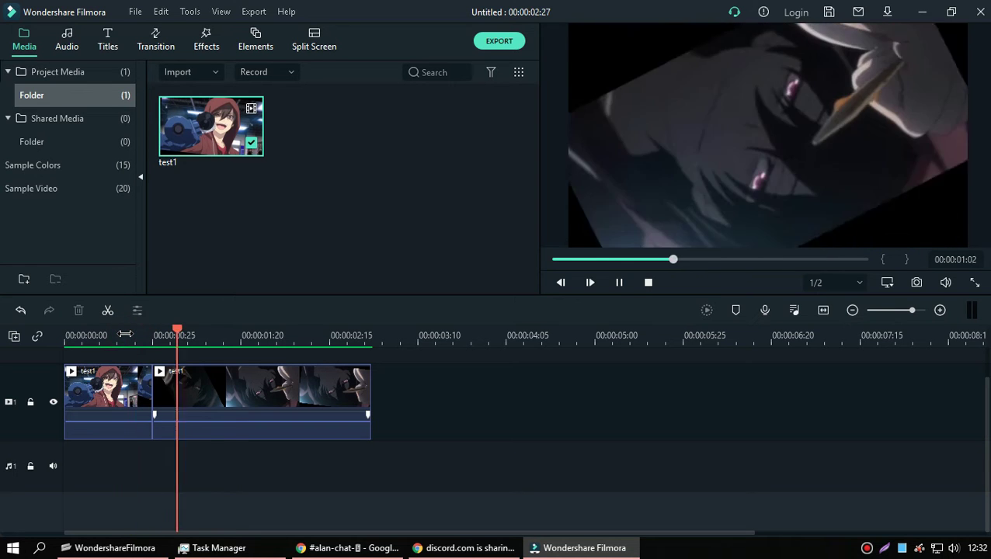
left_click(115, 334)
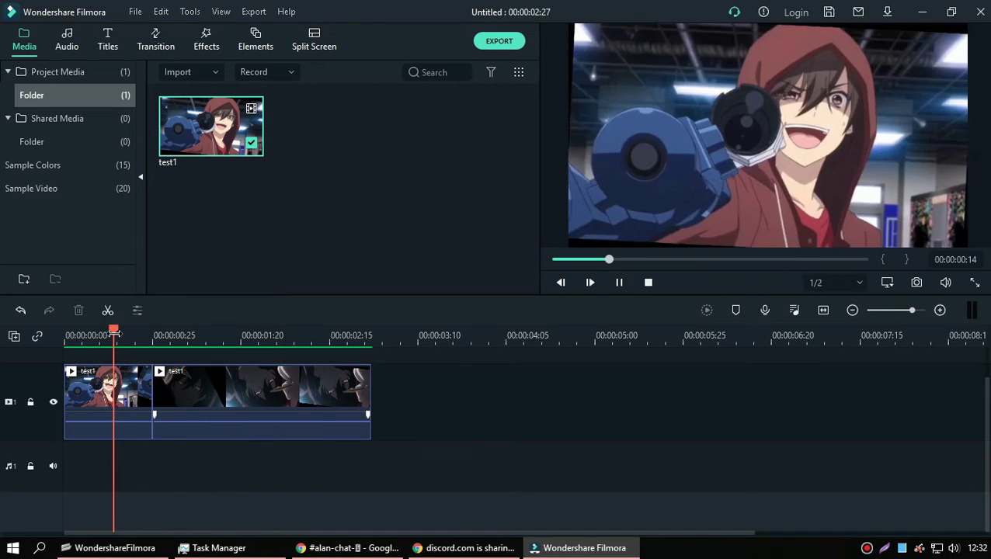
Split the second test1 clip at 00:00:02:01 and delete everything after the cut.
left_click_drag(243, 334, 283, 359)
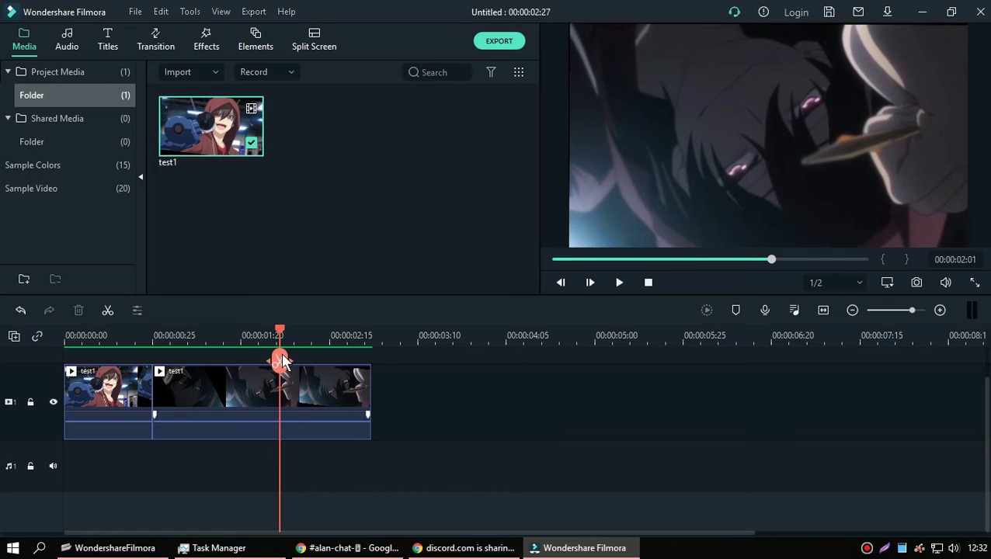
left_click(279, 361)
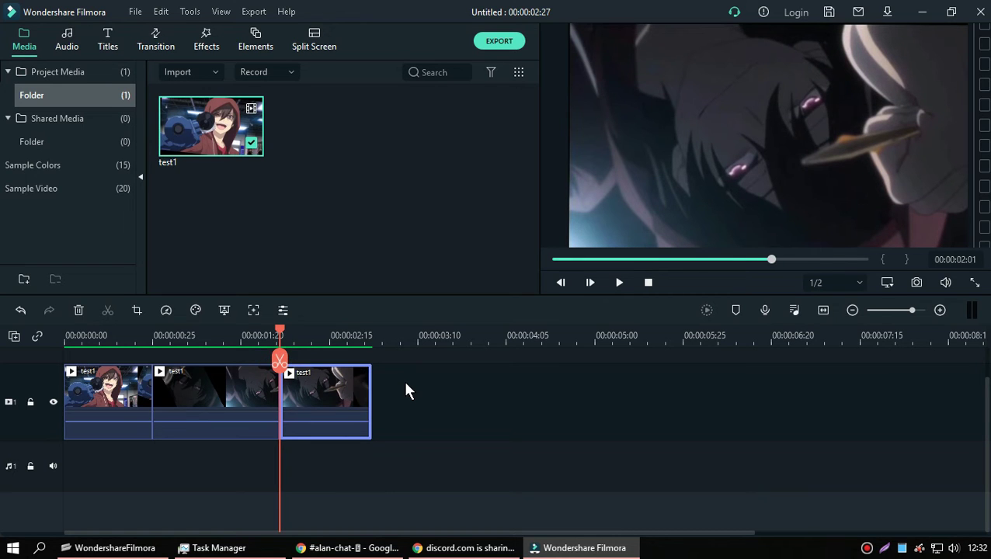
key("Delete")
Save the project as test2.wfp in the Projects folder, replacing the existing file.
key("ctrl+s")
type("test2")
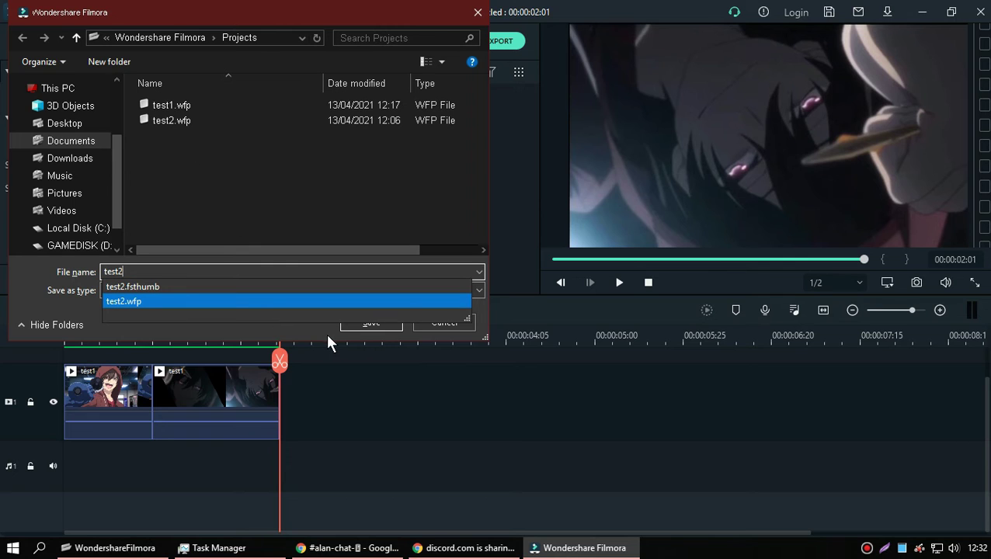
key("Return")
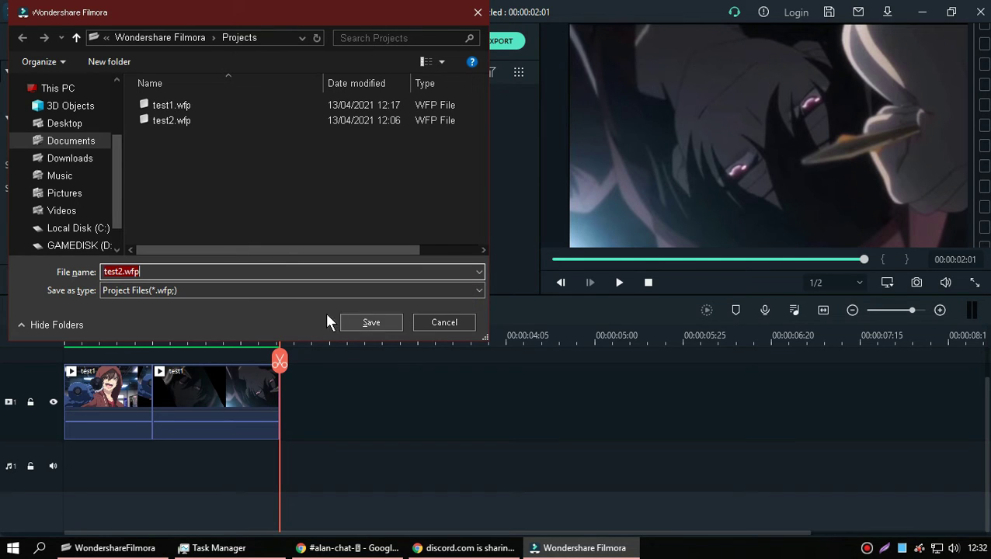
left_click(373, 323)
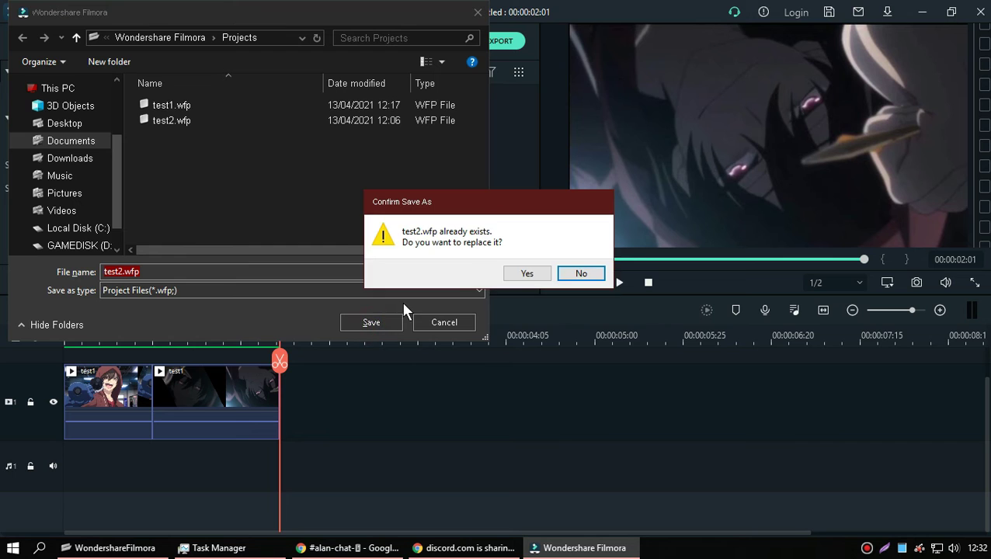
left_click(511, 271)
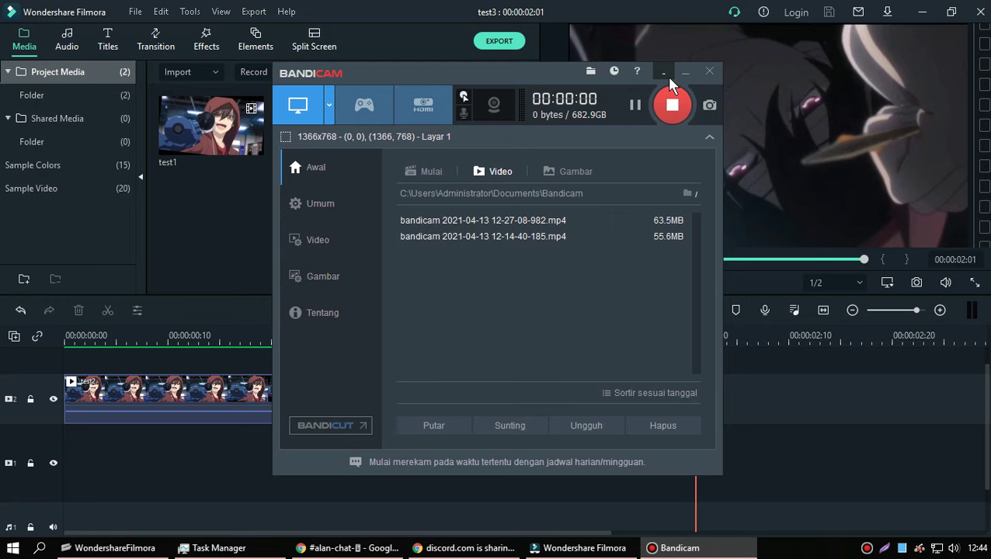
Dismiss the screen recorder window and play back the cut between the two test2 clips.
left_click(666, 70)
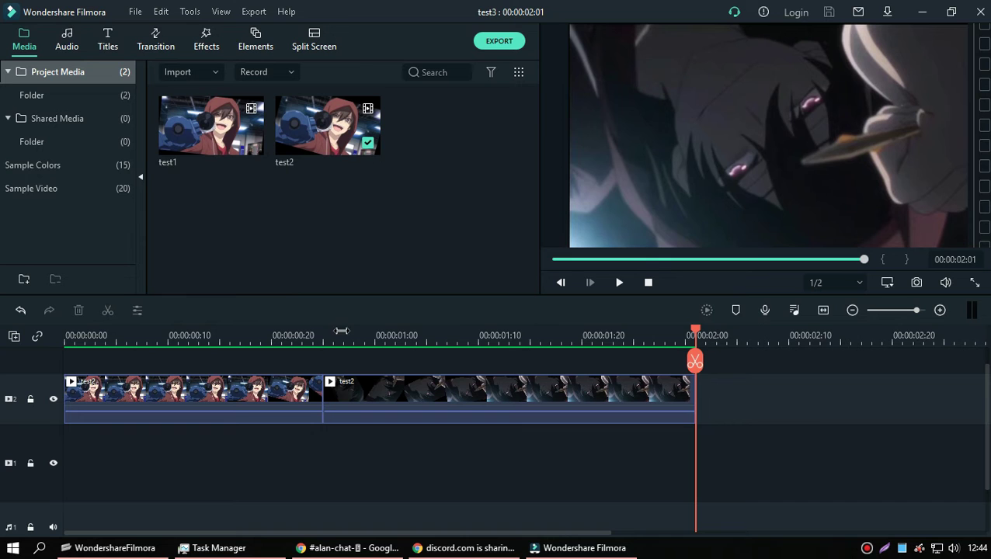
left_click(310, 325)
key("space")
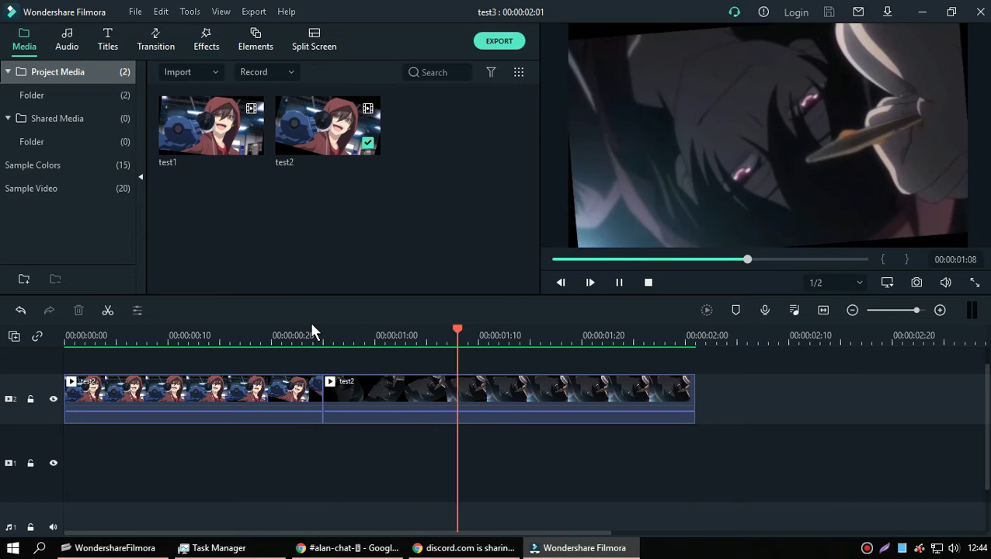
key("space")
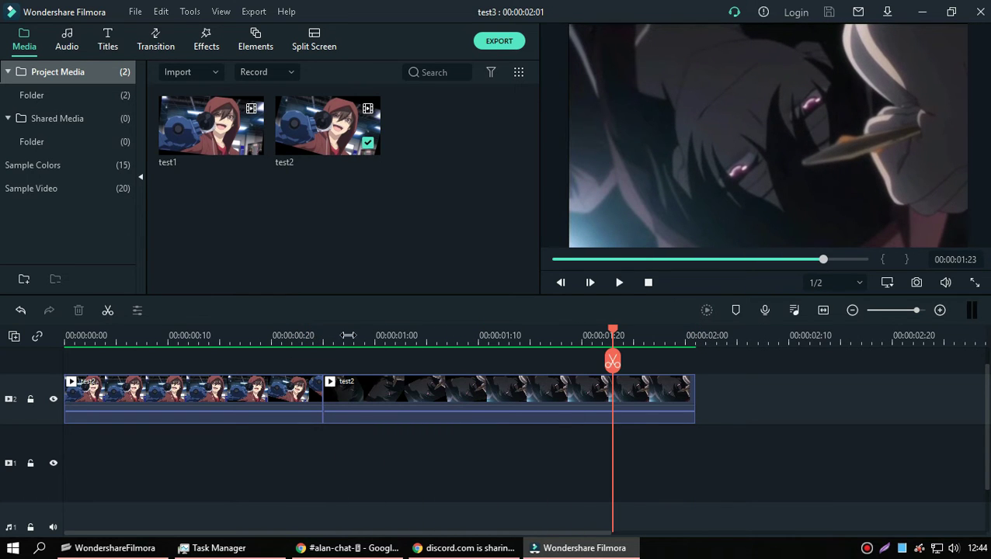
Apply the default Pan & Zoom to the second test2 clip, which starts at 00:00:00:25.
left_click(296, 334)
mouse_move(297, 336)
left_mouse_down()
mouse_move(374, 345)
mouse_move(334, 346)
left_mouse_up()
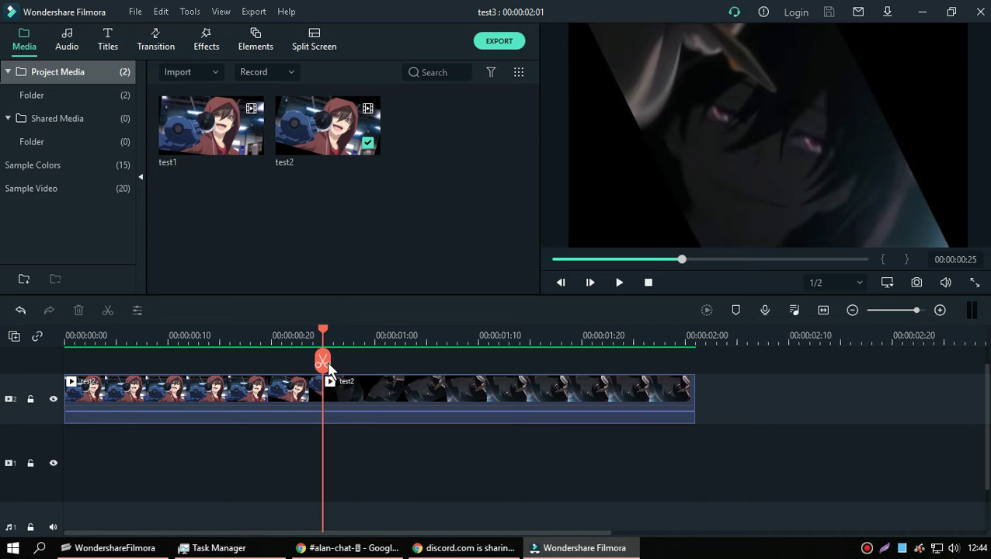
left_click(367, 410)
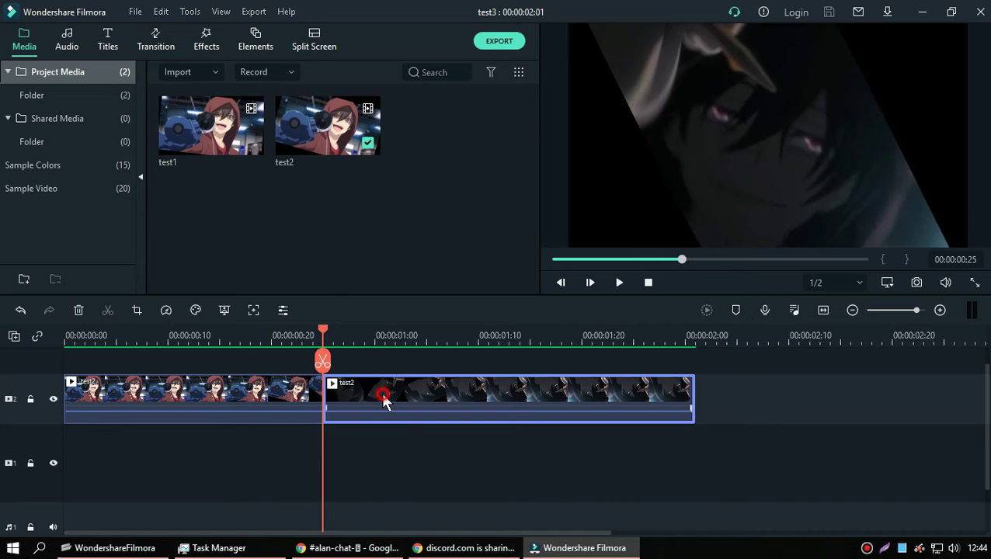
left_click(137, 310)
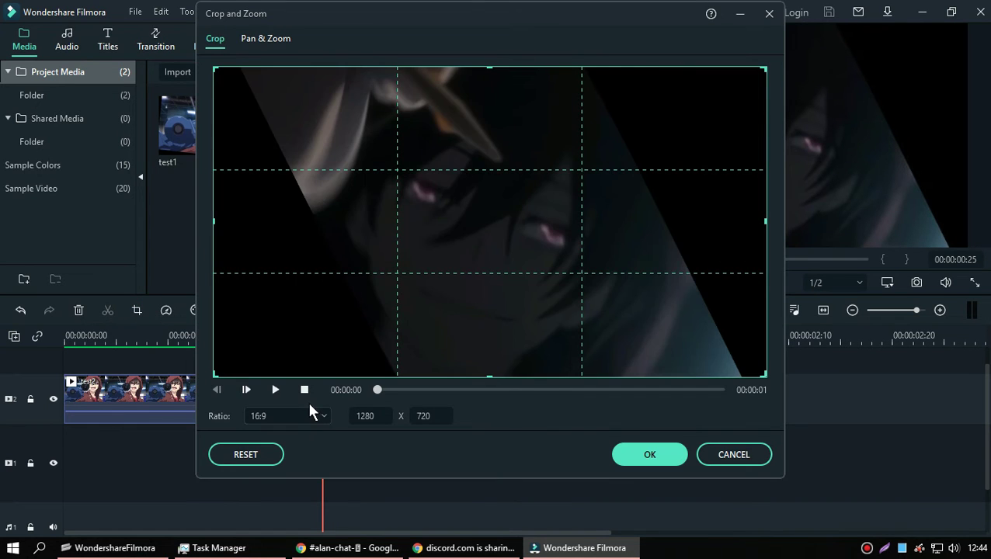
left_click(268, 39)
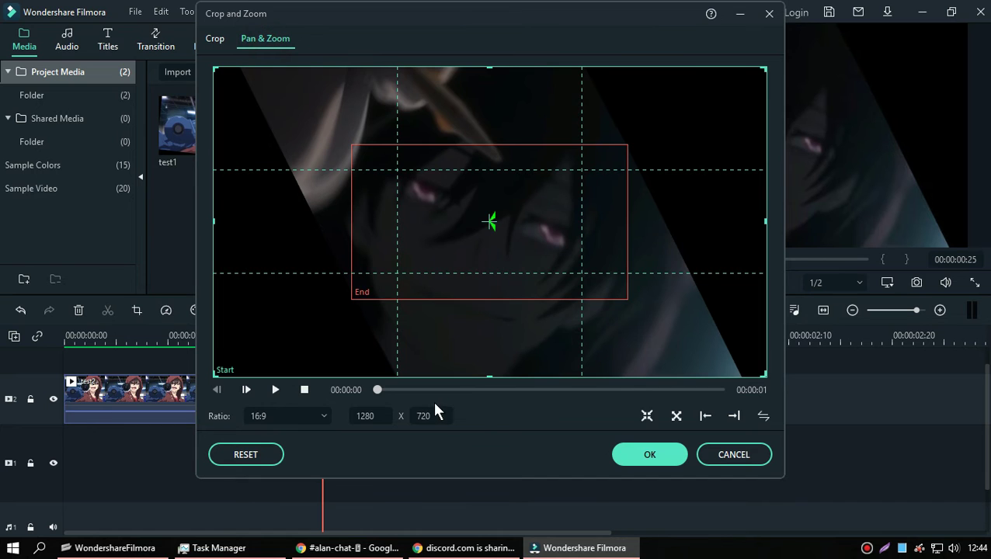
left_click(633, 456)
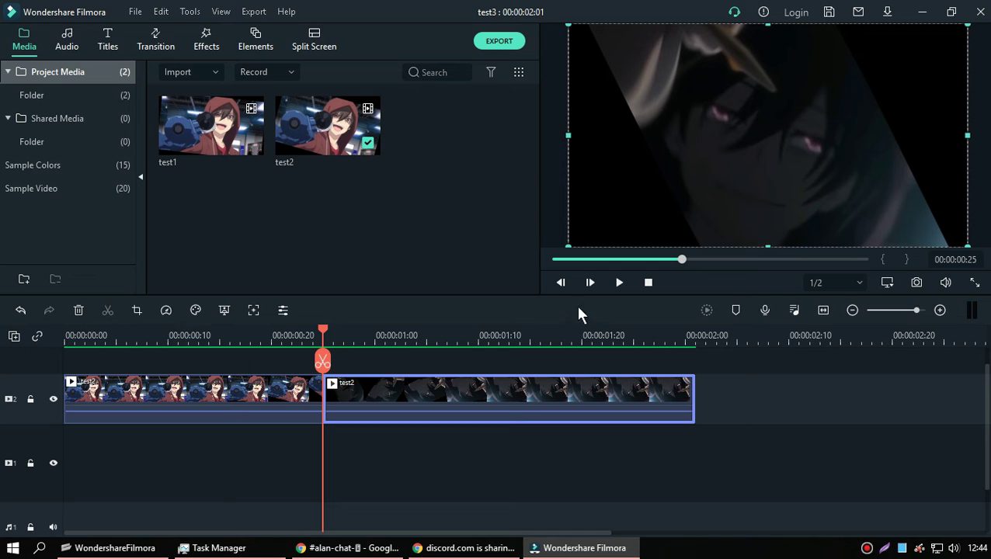
Set the second test2 clip's Pan & Zoom ratio to Custom and reduce and reposition its start frame to about 1108 x 614.
left_click_drag(320, 331, 435, 370)
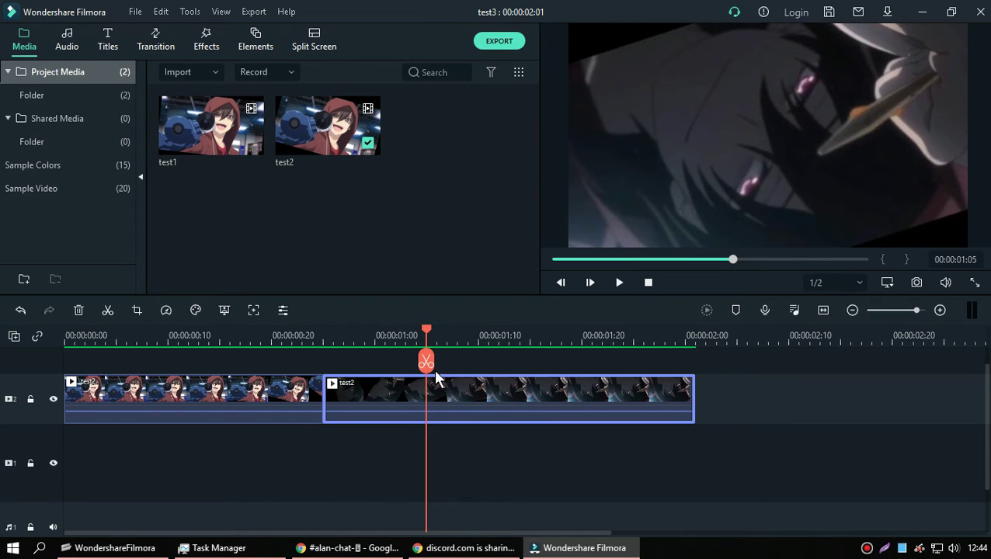
left_click(134, 312)
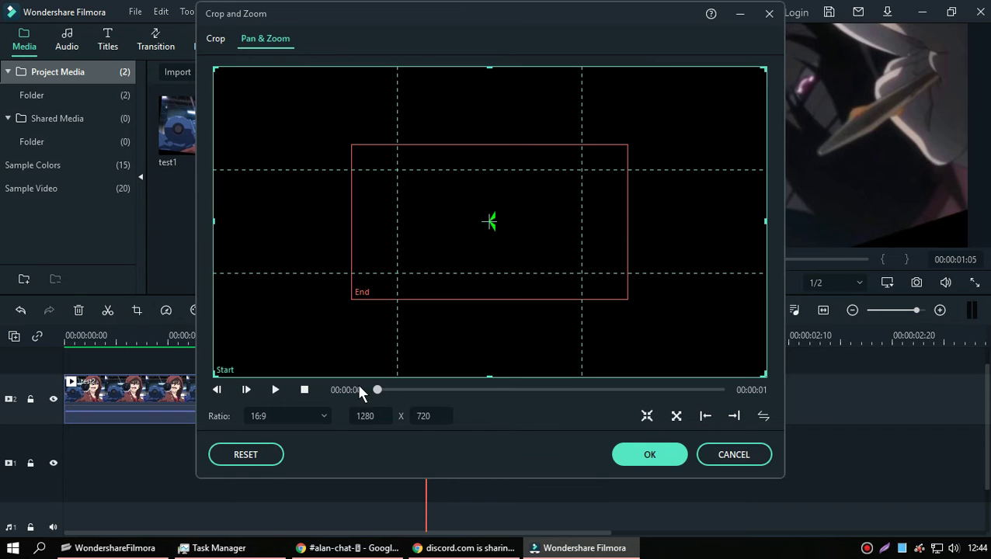
left_click(273, 416)
left_click(282, 365)
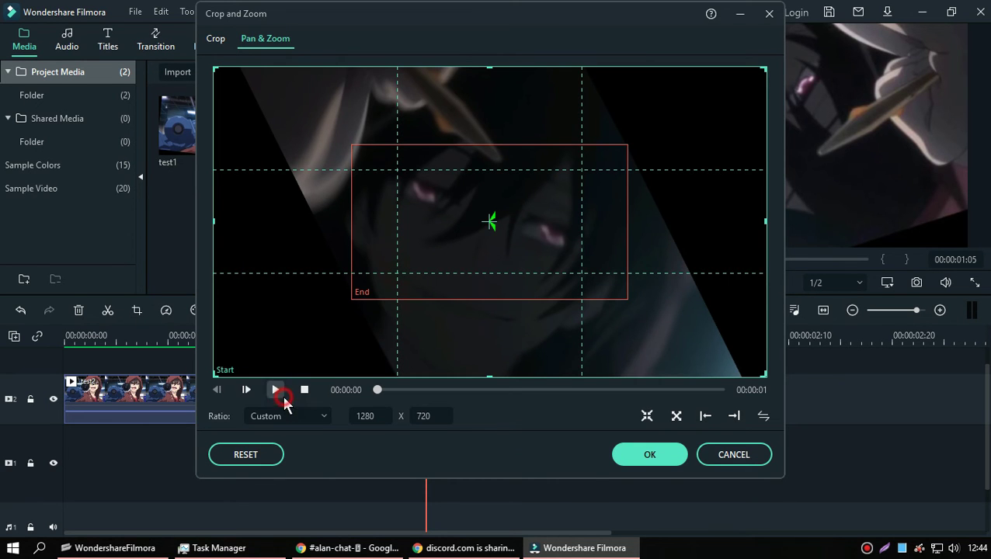
left_click_drag(216, 376, 287, 327)
left_click_drag(463, 110, 411, 135)
left_click_drag(527, 109, 534, 111)
left_click(628, 456)
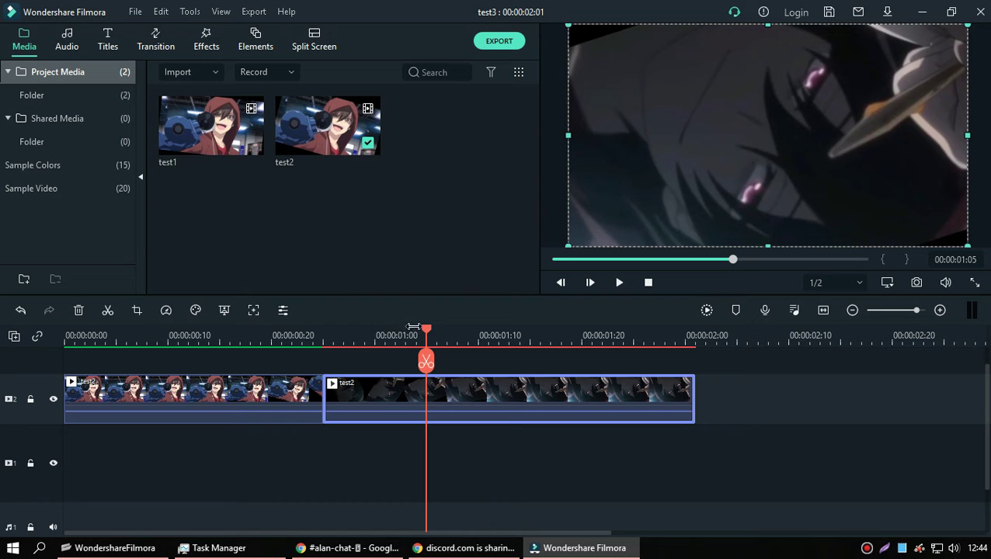
Switch the second test2 clip from Pan & Zoom to Crop and tighten the crop frame around the character's face.
left_click_drag(428, 330, 338, 373)
left_click(143, 307)
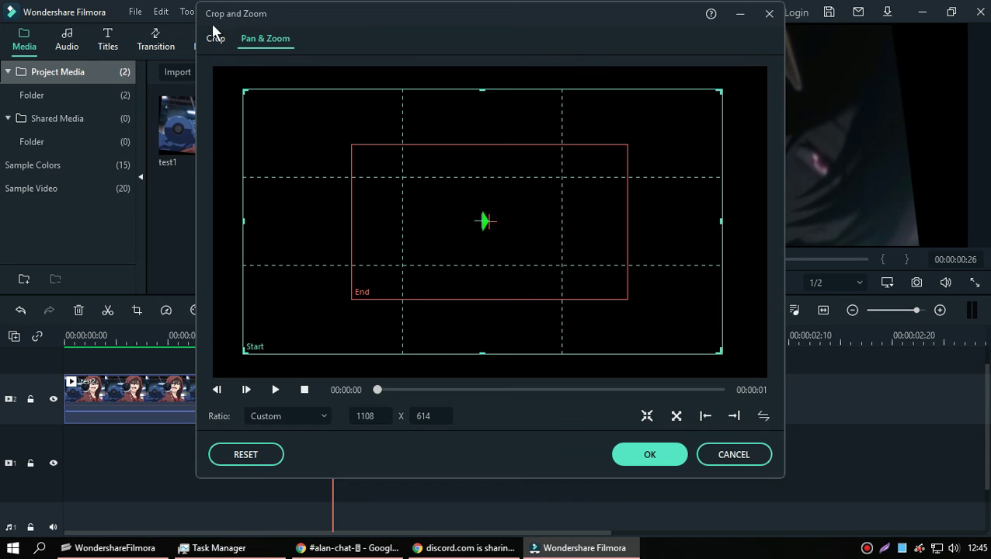
left_click(215, 38)
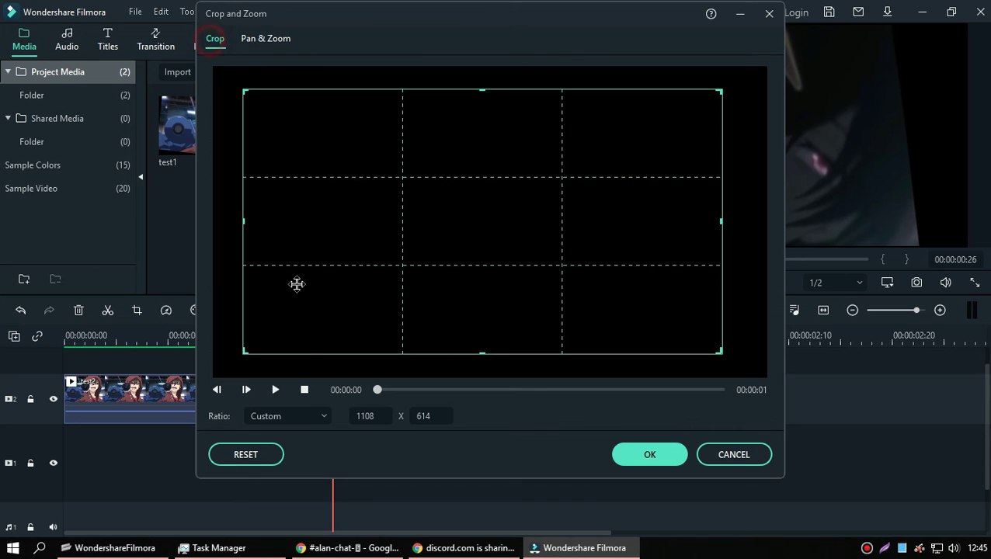
left_click_drag(244, 350, 316, 304)
left_click_drag(440, 208, 417, 226)
left_click(637, 454)
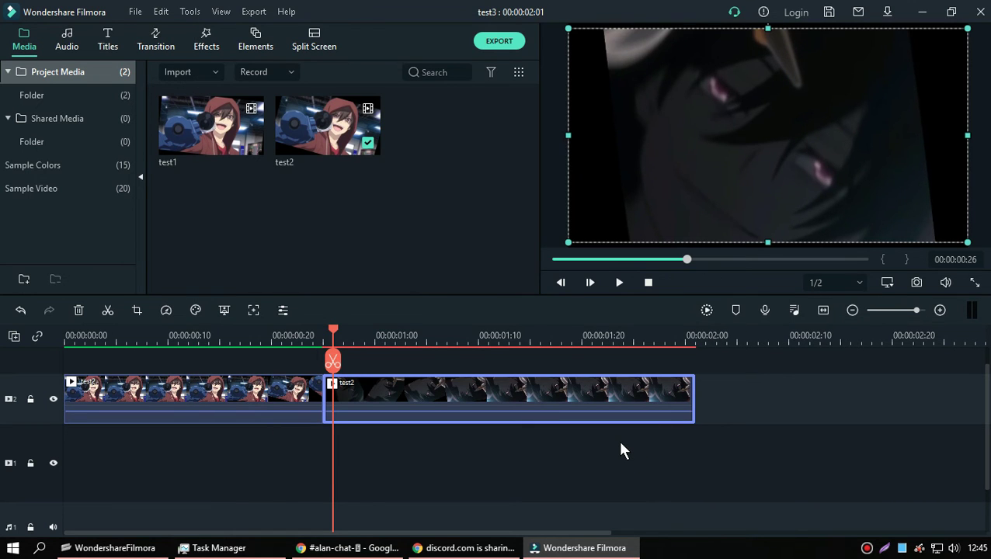
Enlarge the second test2 clip's crop frame slightly to about 927 x 493.
left_click(137, 311)
left_click(289, 323)
left_click_drag(289, 323, 287, 324)
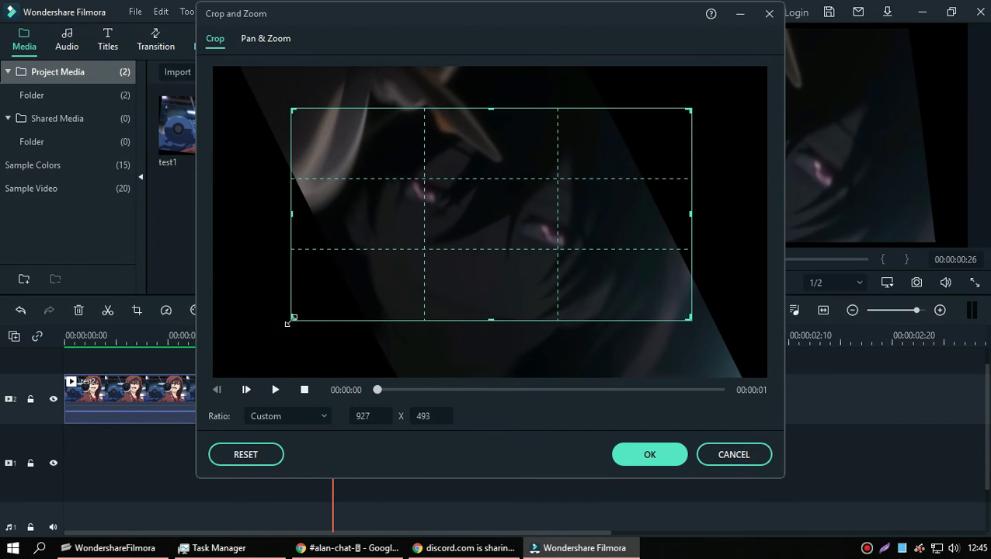
left_click(647, 459)
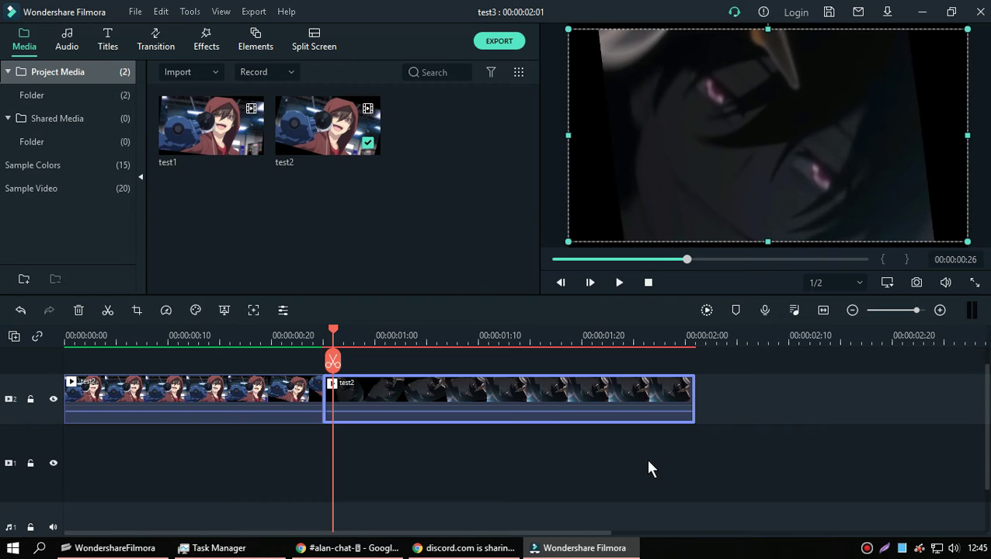
Render the timeline preview and check the frames around the cut between the two test2 clips.
left_click(648, 463)
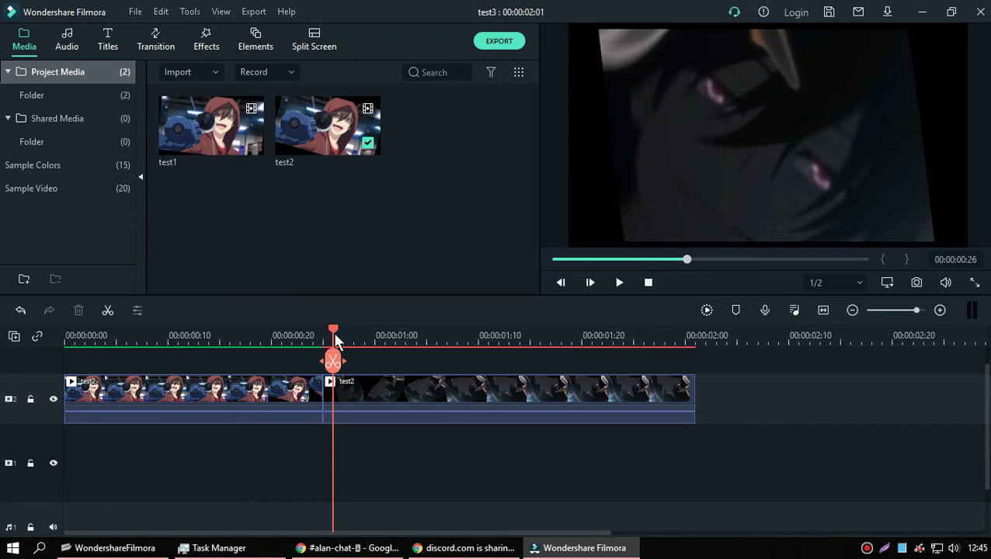
left_click_drag(346, 333, 424, 376)
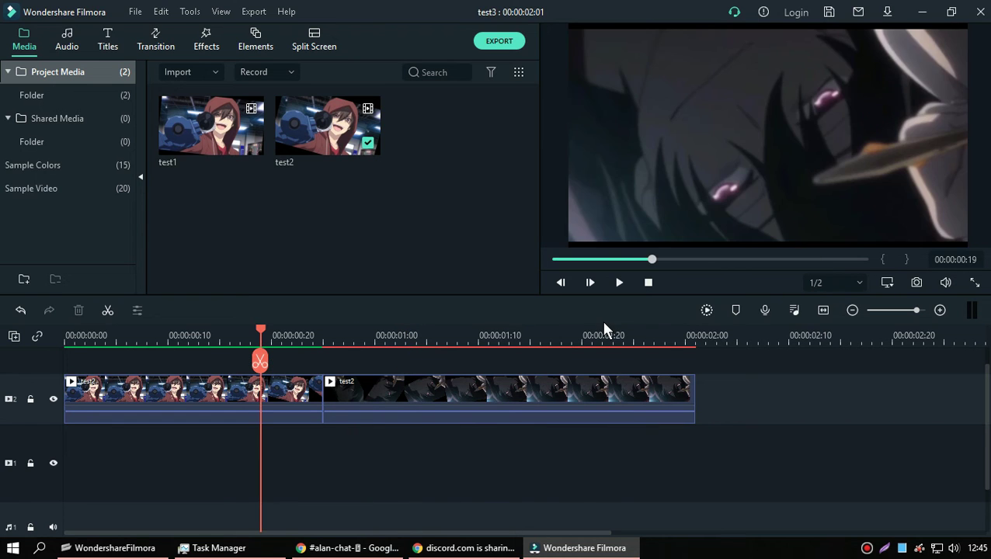
left_click(707, 310)
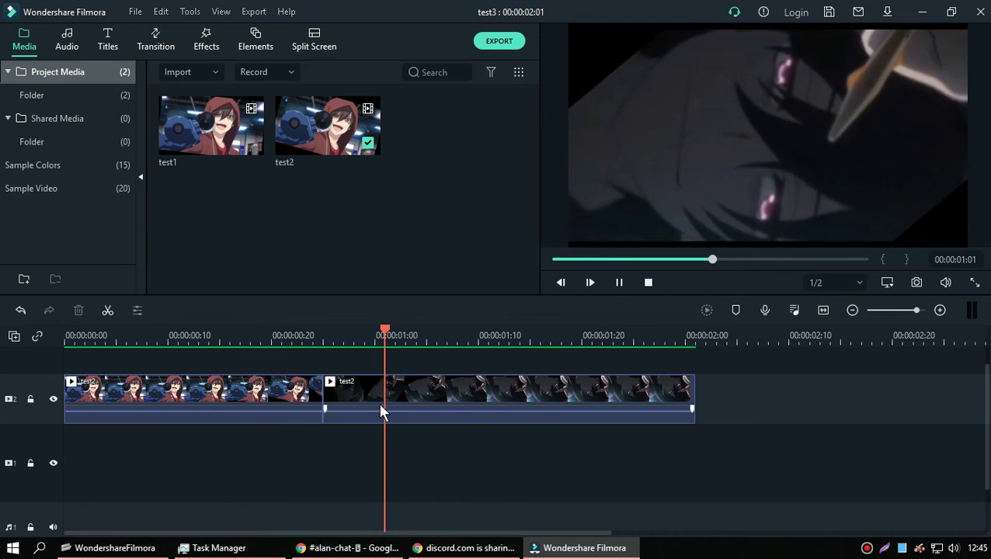
left_click(281, 336)
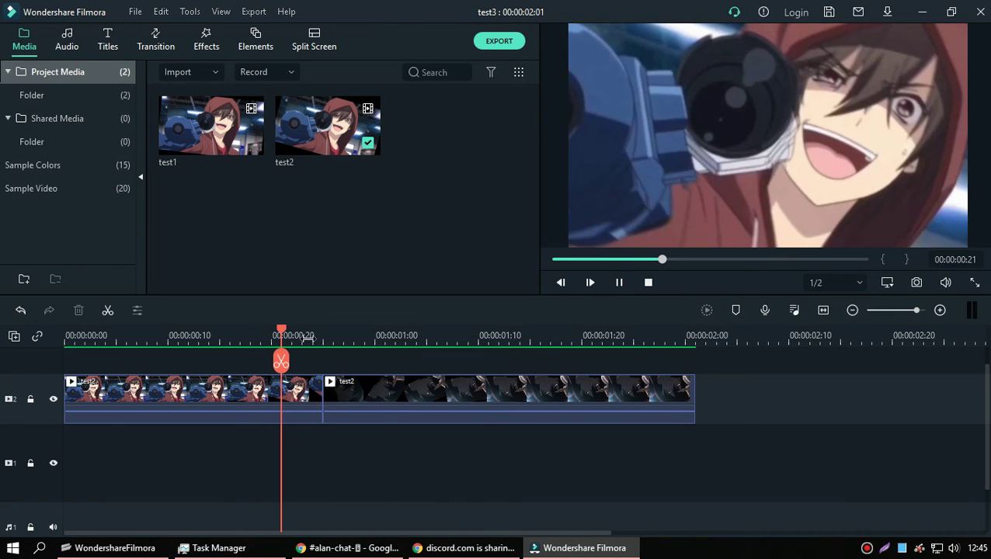
key("space")
left_click(312, 334)
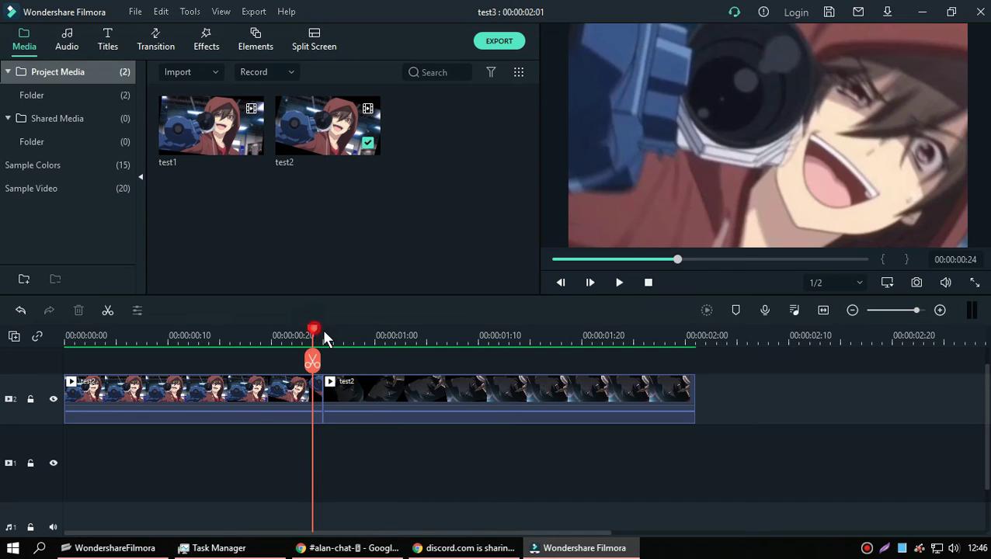
left_click(323, 330)
left_click(333, 331)
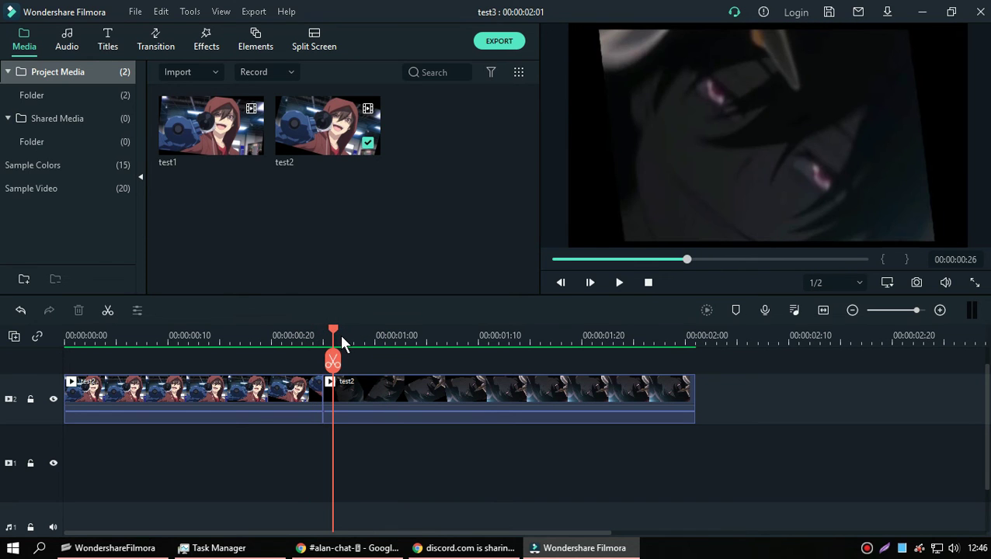
left_click_drag(343, 335, 317, 400)
Stretch the second test2 clip vertically in the preview at 00:00:01:04 to reduce the black bars above and below it.
left_click(417, 335)
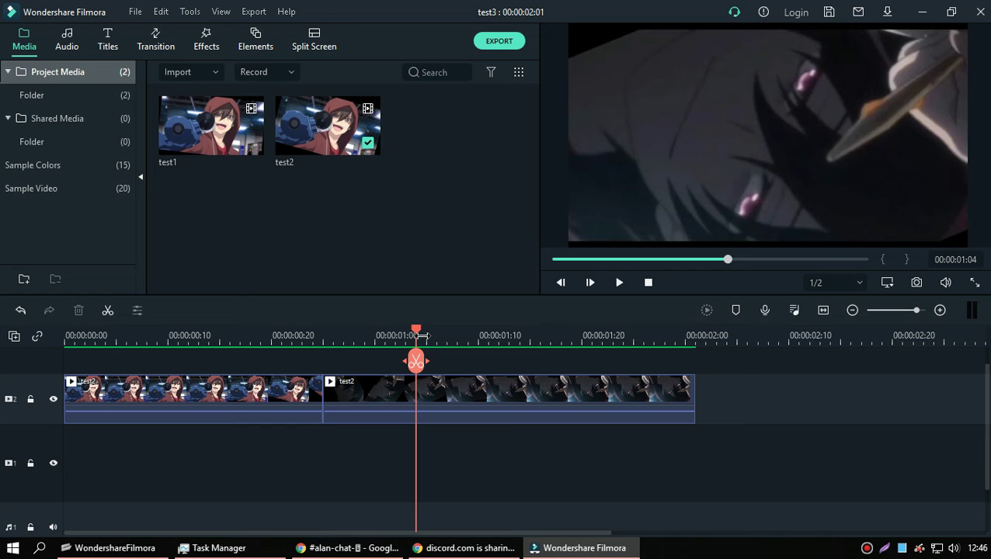
left_click(749, 184)
left_click_drag(773, 236, 767, 243)
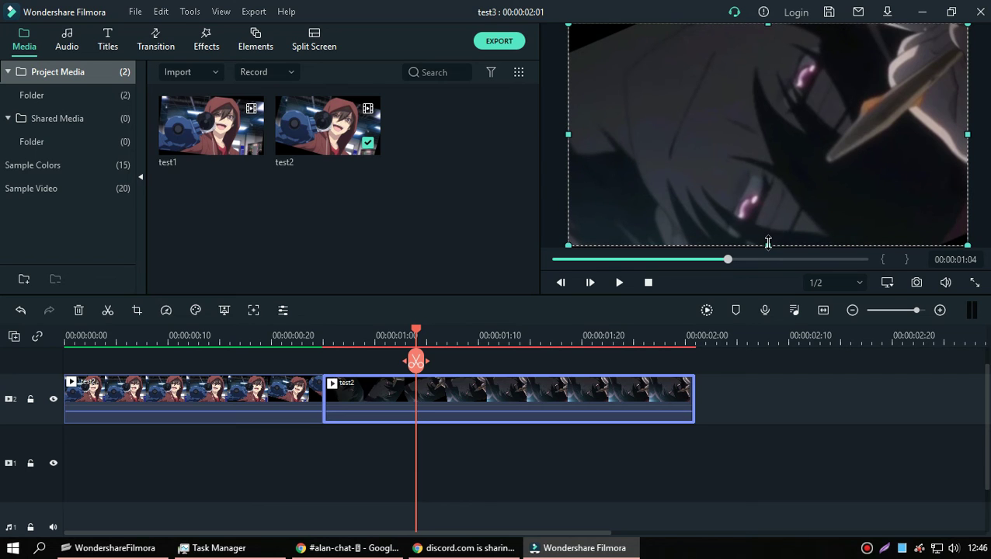
left_click(786, 388)
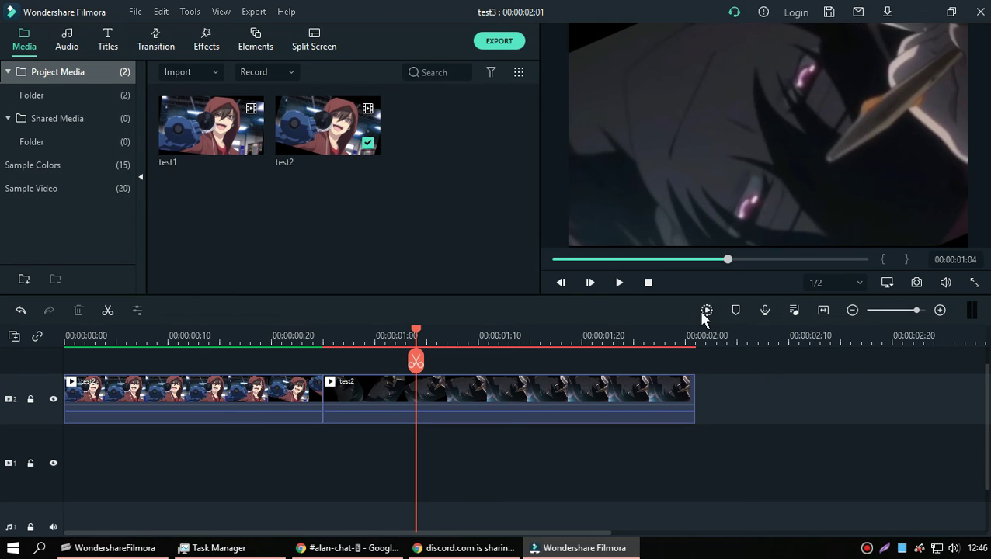
Stretch the second test2 clip slightly taller to fill the full preview height and render the timeline preview again.
left_click(730, 233)
left_click_drag(767, 246, 770, 250)
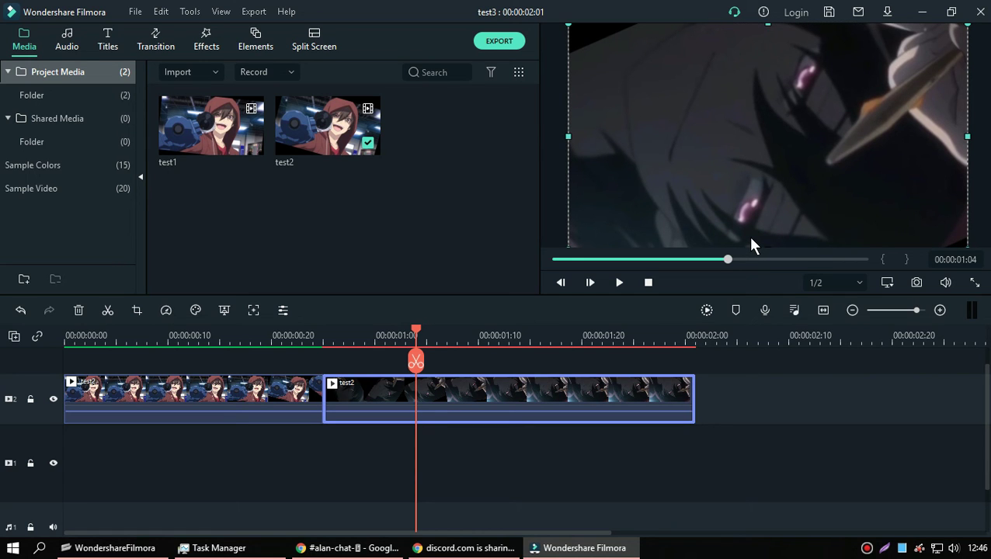
key("ctrl+z")
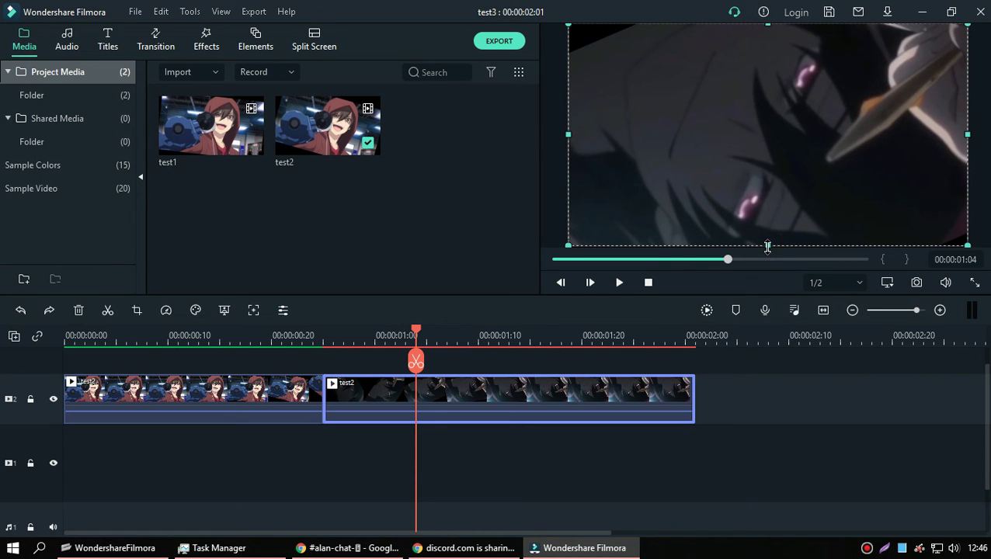
left_click_drag(767, 247, 769, 257)
left_click(738, 388)
left_click(707, 311)
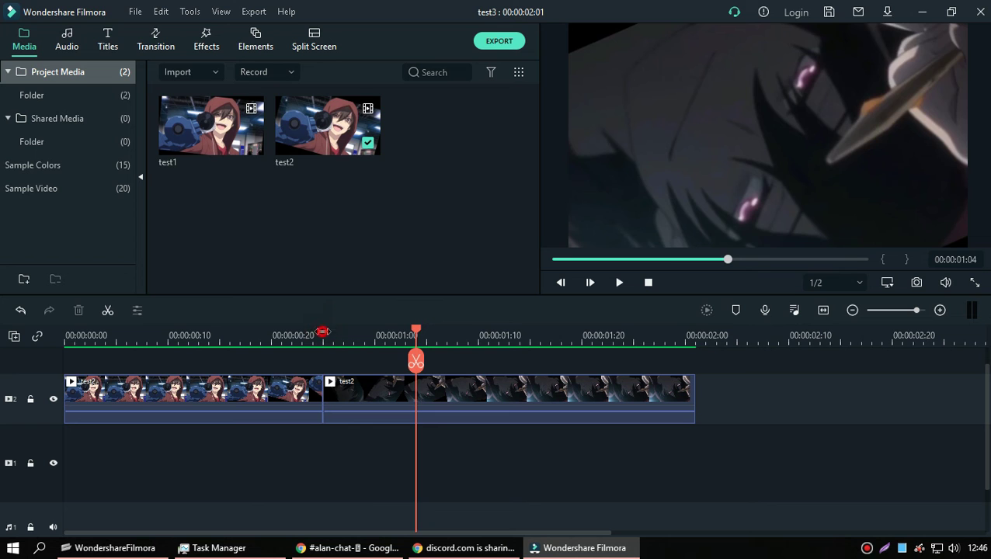
Play back the rotating transition several times from just before the cut to check its smoothness and edges.
left_click(315, 332)
key("space")
left_click(323, 331)
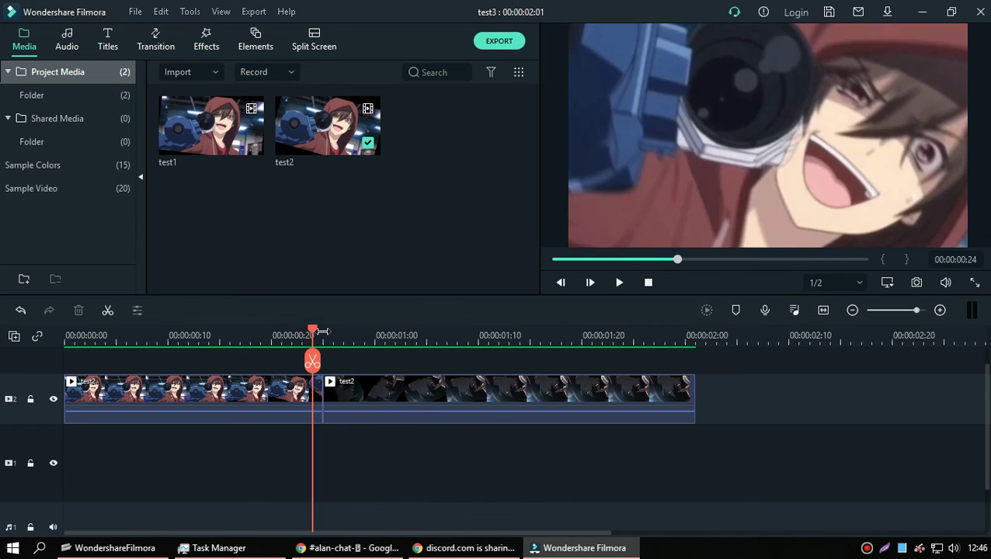
key("space")
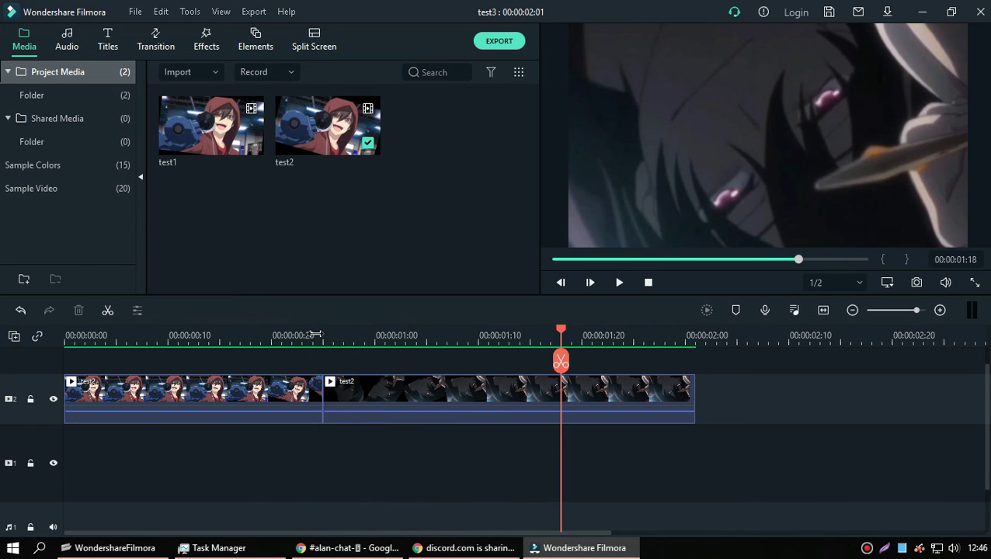
left_click(293, 334)
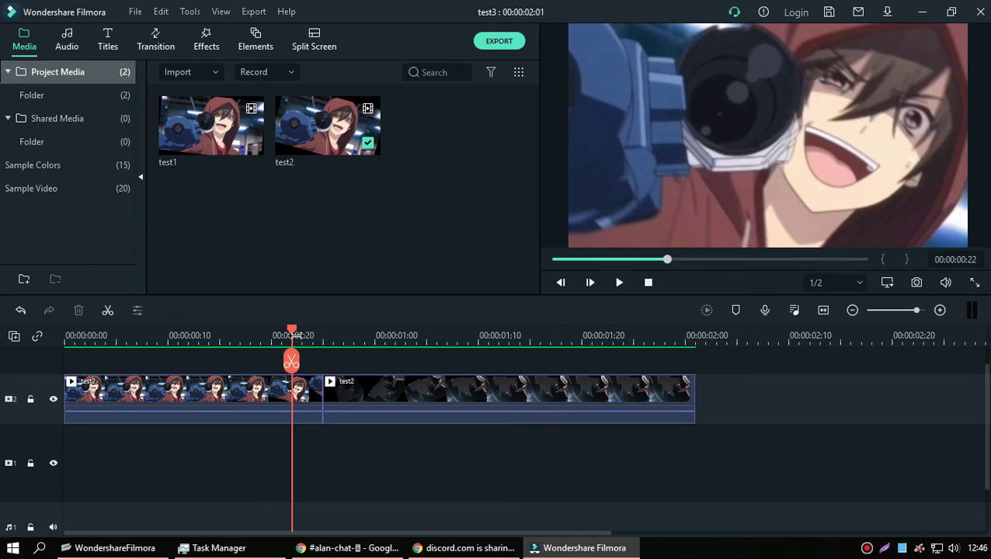
key("space")
key("space")
left_click(283, 335)
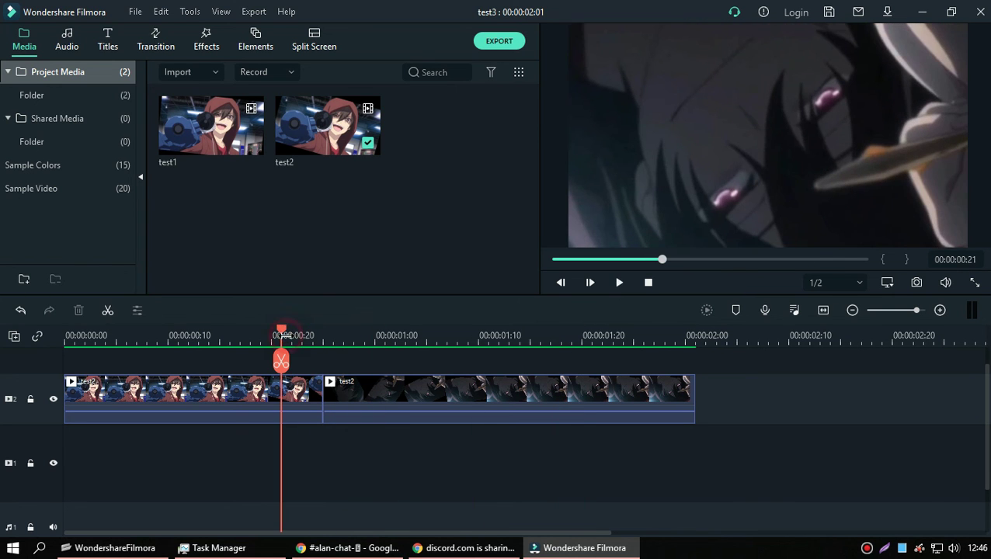
key("space")
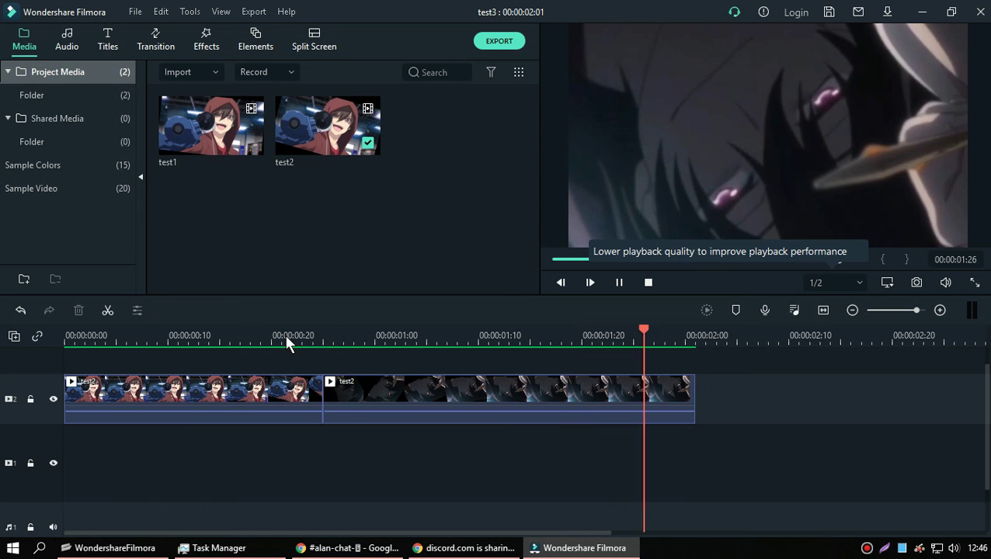
key("space")
left_click(292, 335)
Save the project and export the finished transition to the Videos folder as an MP4 named test3.
key("ctrl+s")
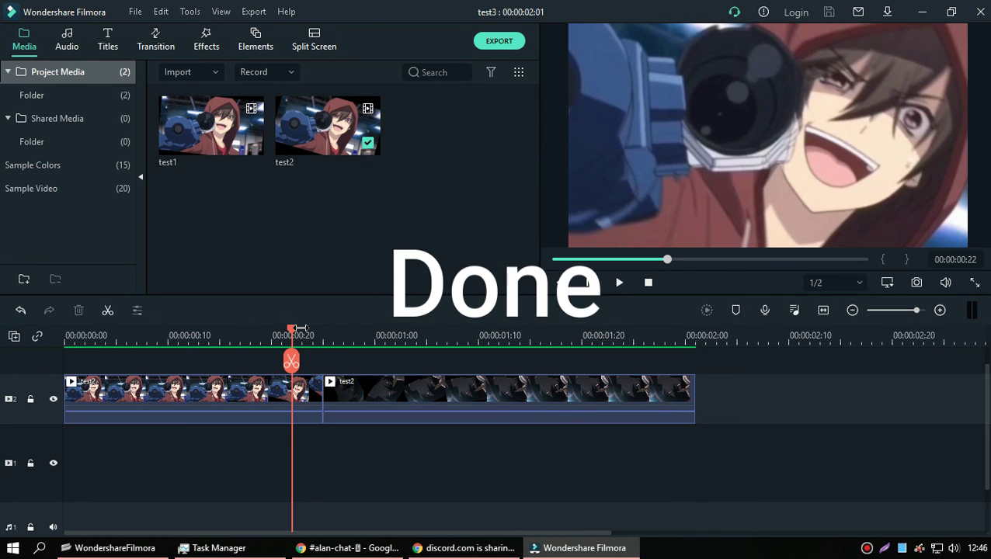
key("space")
left_click_drag(291, 333, 458, 388)
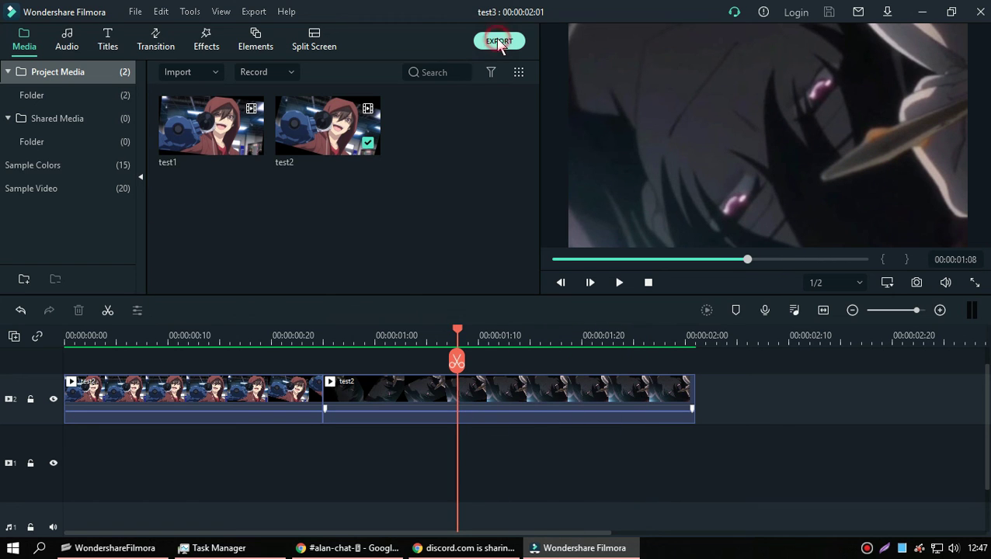
left_click(500, 43)
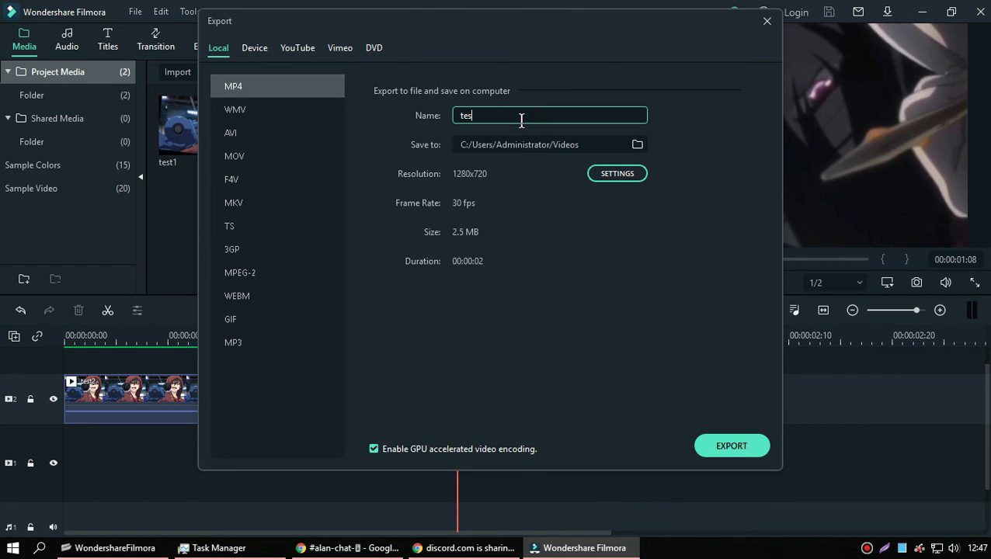
left_click(734, 447)
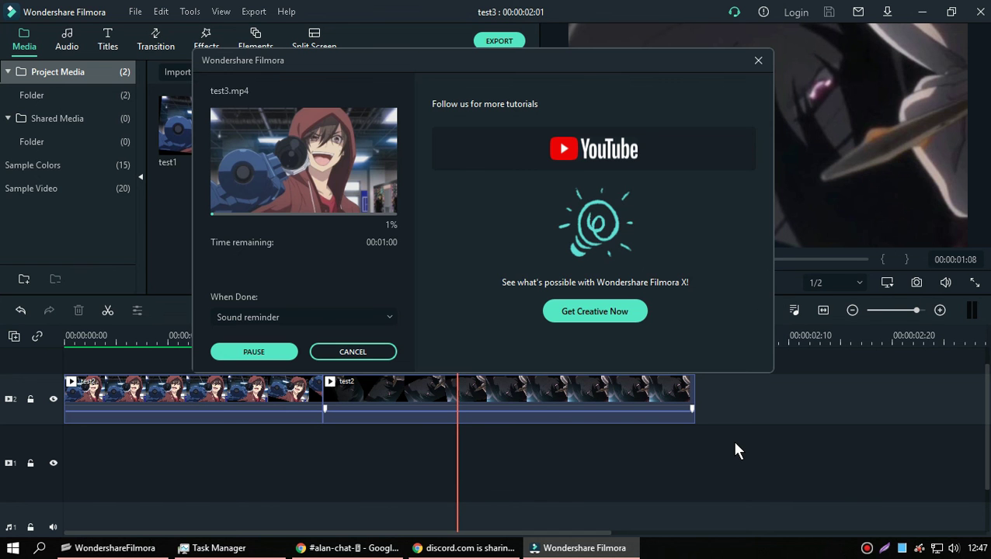